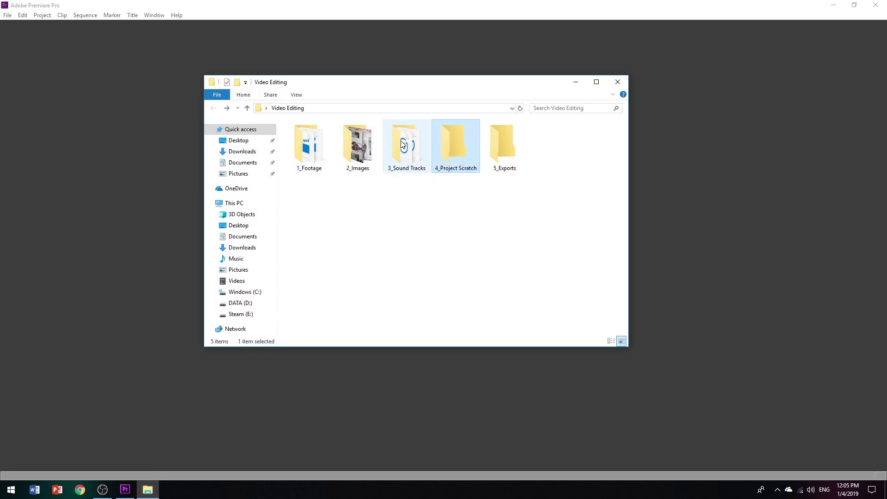
Step: Look through the contents of the 1_Footage, 2_Images and 3_Sound Tracks folders
left_click(332, 155)
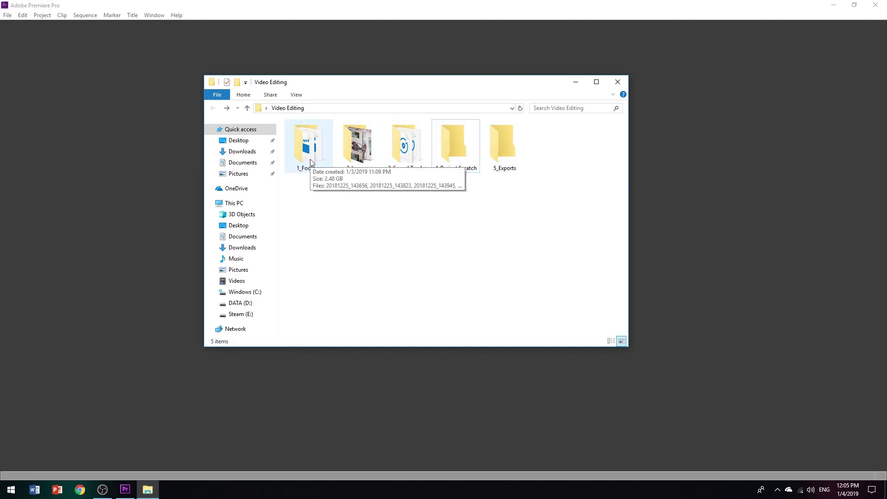
double_click(310, 162)
key("alt+Left")
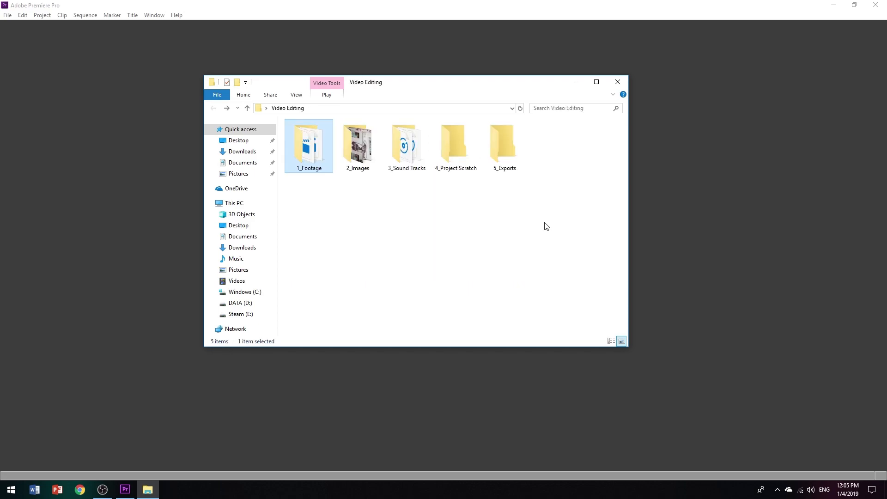
double_click(364, 141)
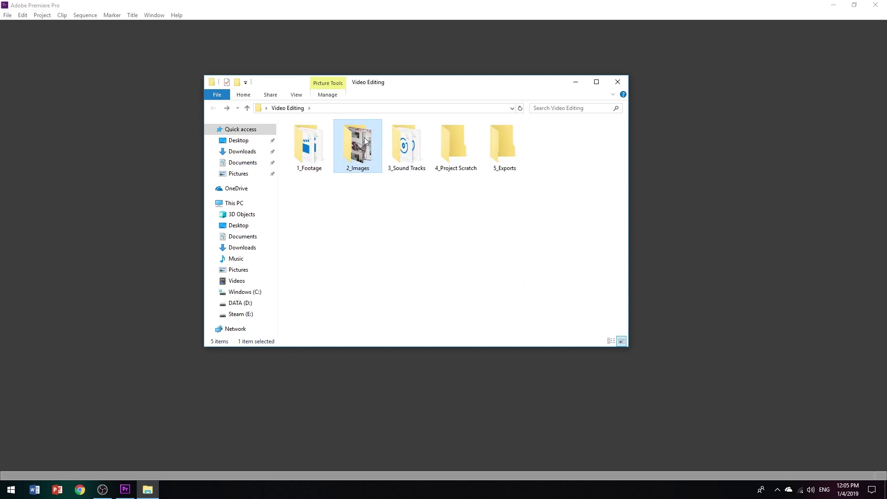
key("alt+Left")
double_click(421, 151)
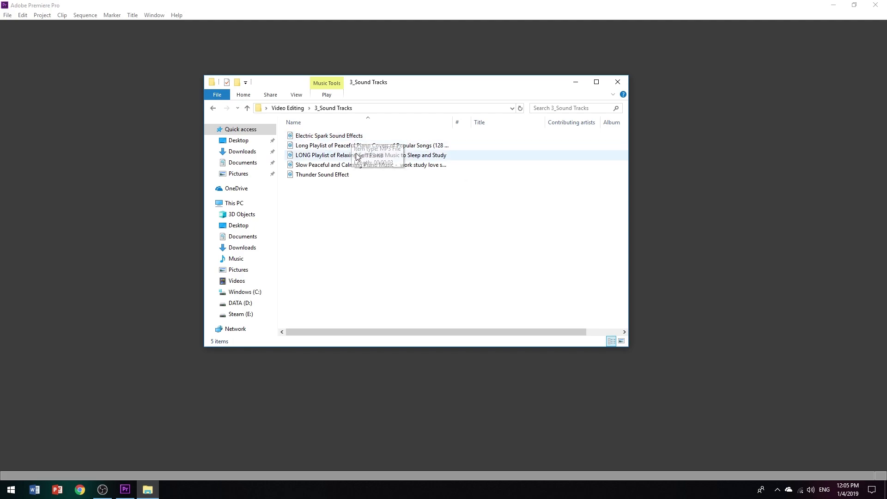
key("alt+Left")
left_click(517, 194)
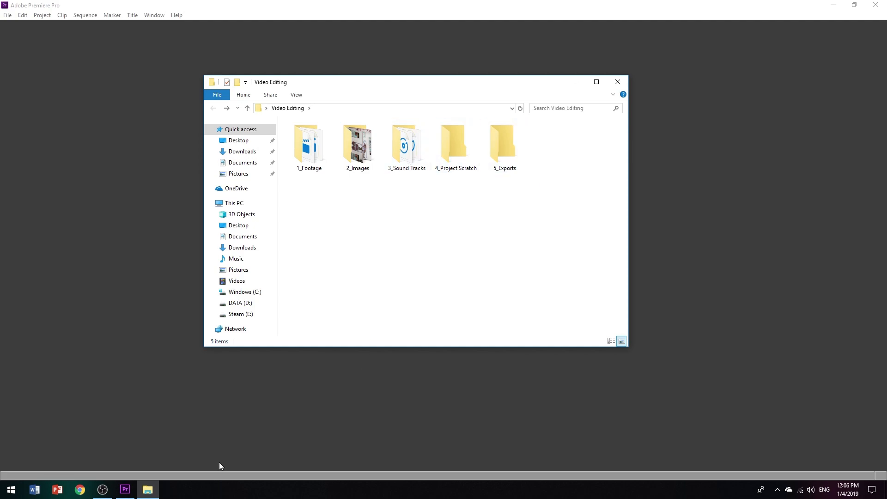
Step: Switch to Premiere Pro and start a new project named Tutorial
left_click(129, 485)
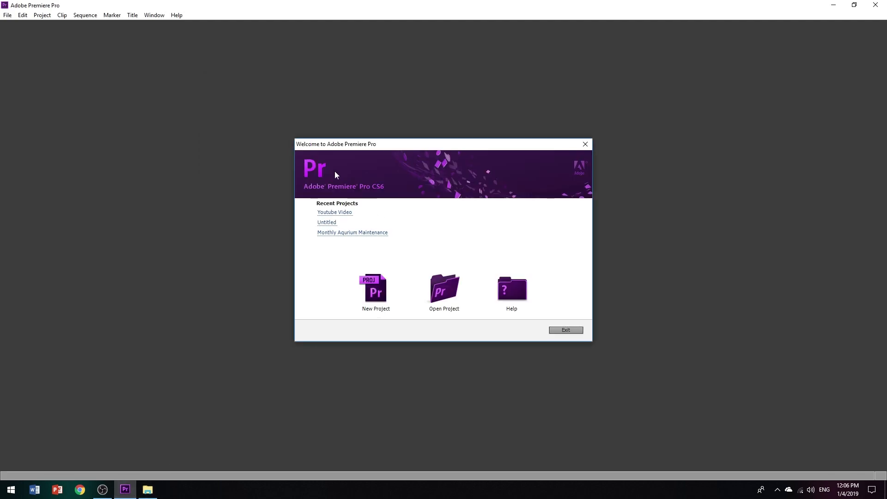
left_click(365, 298)
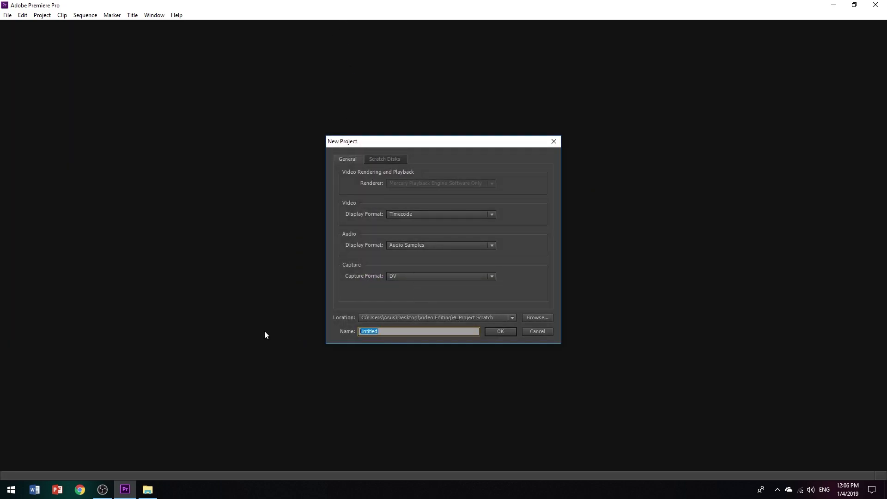
type("Tutorial")
Step: Set 4_Project Scratch in Video Editing as the project location and create the project with its scratch disks kept as Same as Project
left_click(538, 319)
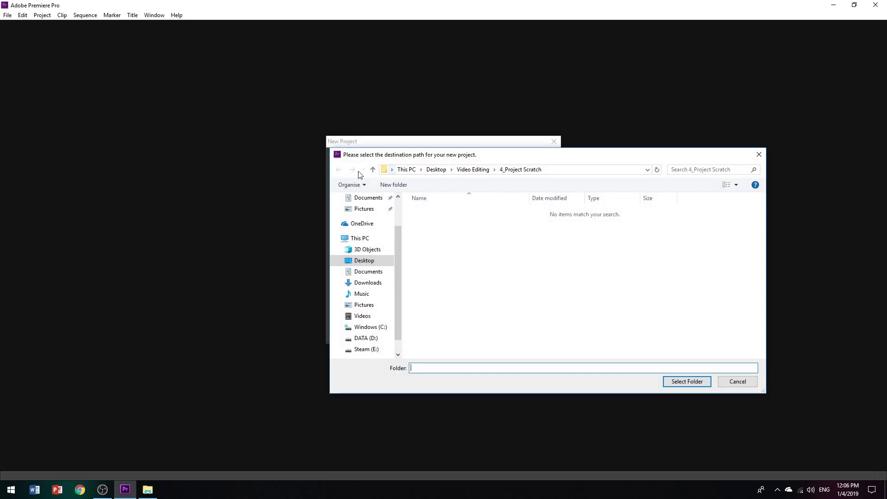
left_click(373, 170)
double_click(440, 240)
left_click(686, 381)
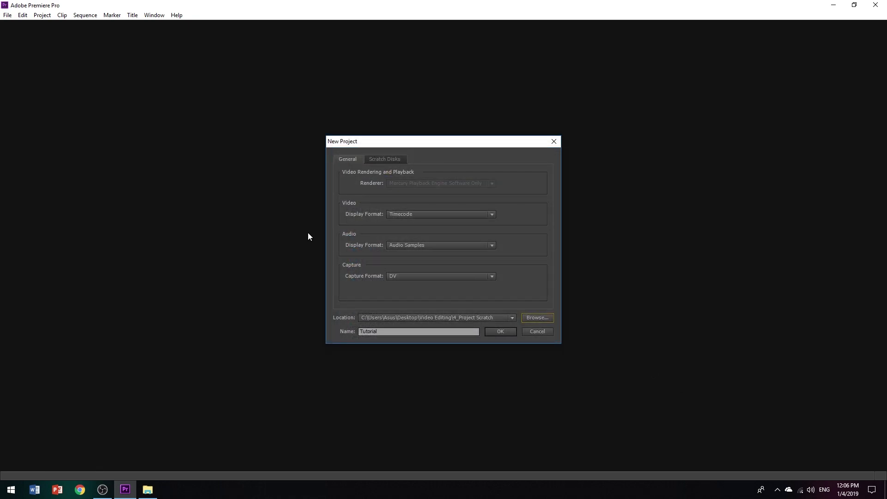
left_click(393, 160)
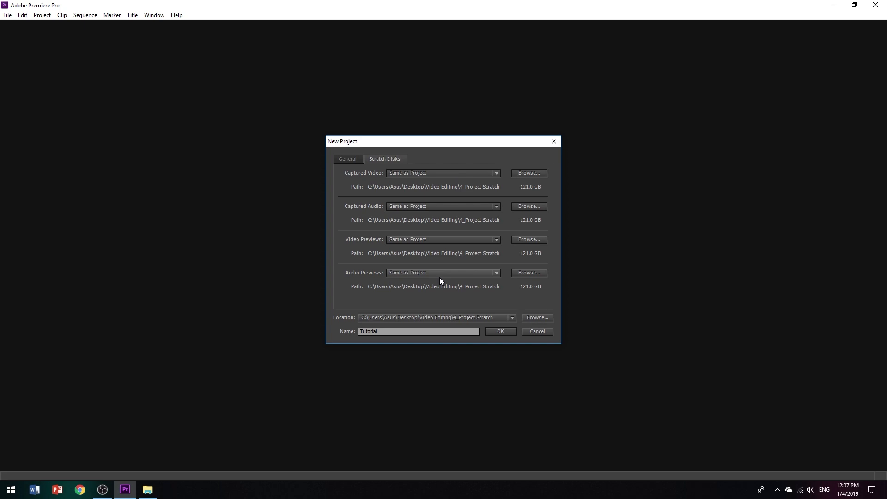
left_click(494, 332)
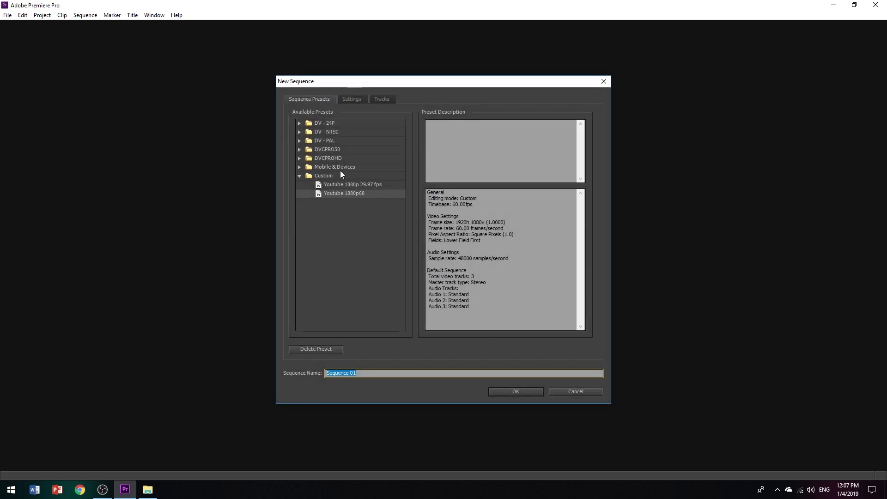
Step: Compare the available sequence presets and choose the custom Youtube 1080p60 preset
left_click(333, 185)
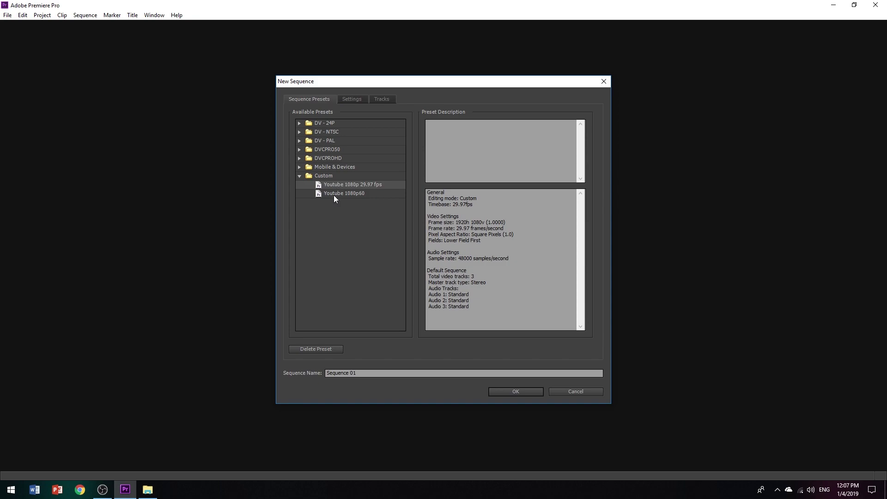
left_click(317, 125)
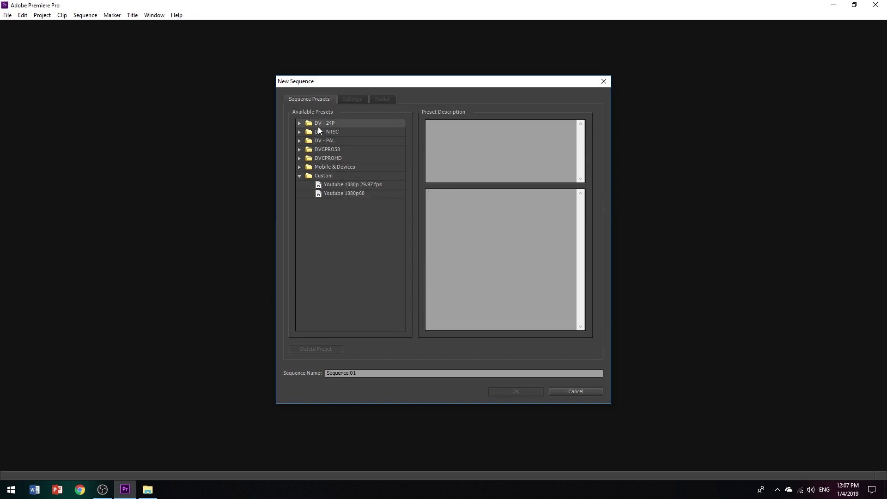
left_click(341, 185)
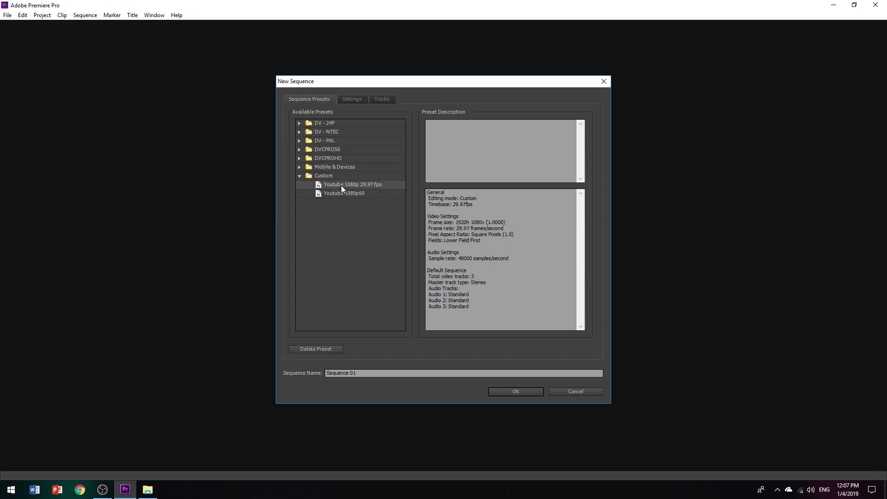
left_click(343, 194)
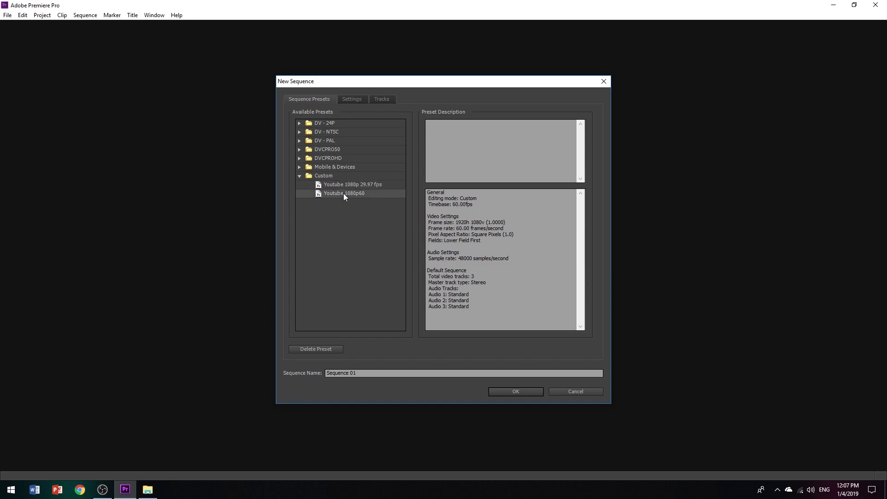
Step: Open the new sequence's detailed settings and keep the Custom editing mode with a 60.00 frames/second timebase
left_click(350, 101)
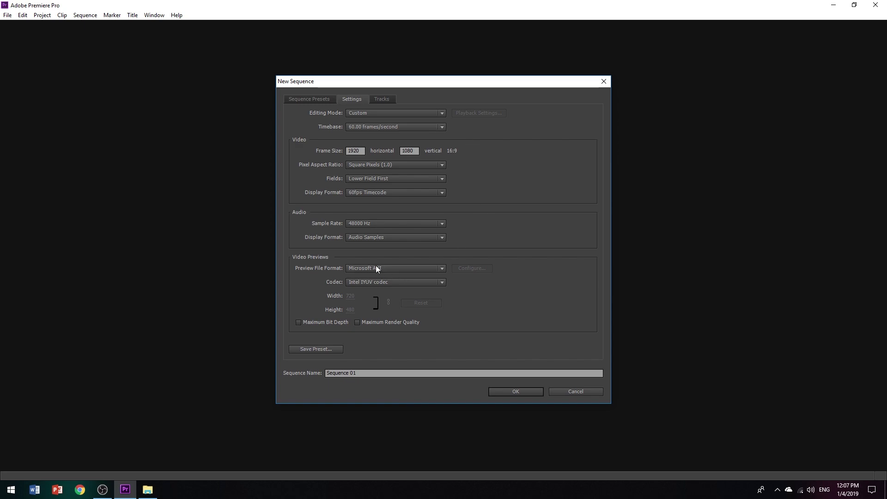
left_click(389, 114)
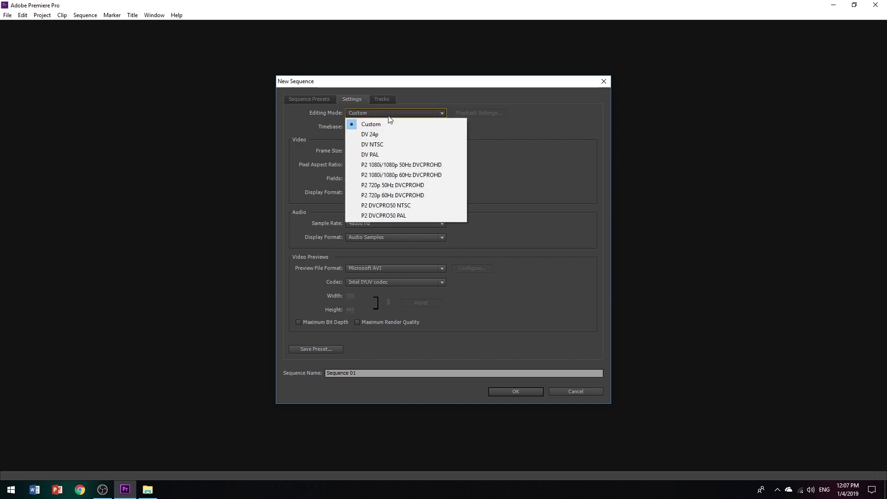
left_click(381, 123)
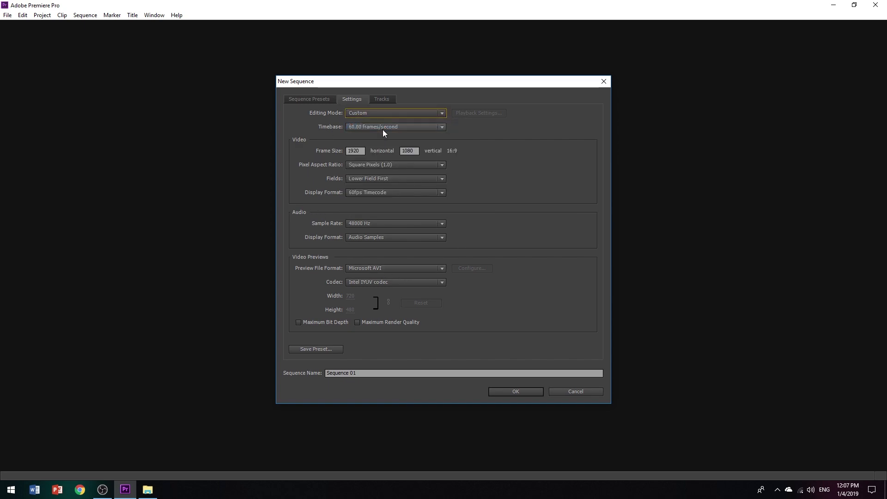
left_click(383, 130)
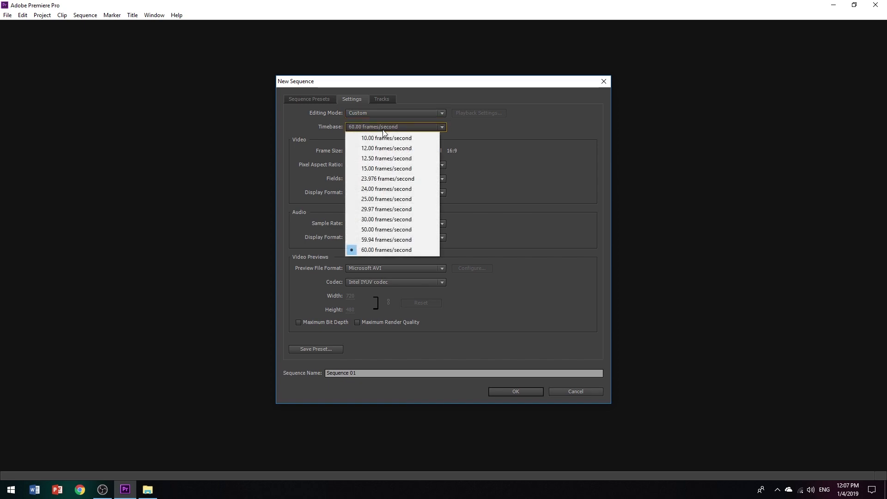
left_click(382, 130)
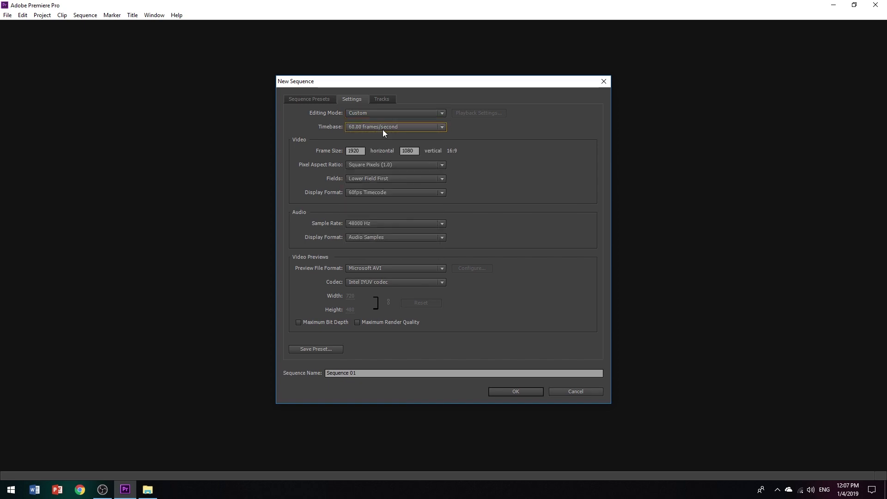
Step: Keep the pixel aspect ratio at Square Pixels (1.0) and set the fields to No Fields (Progressive Scan)
left_click(439, 164)
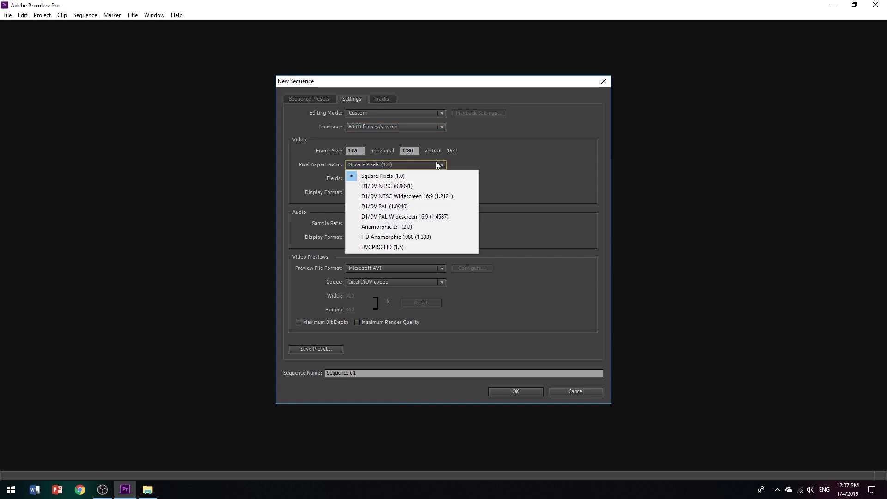
left_click(437, 164)
left_click(429, 177)
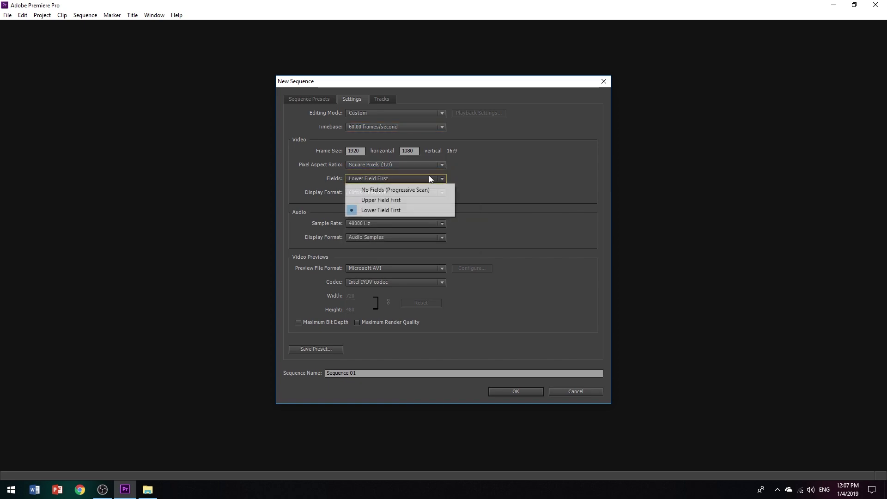
left_click(426, 190)
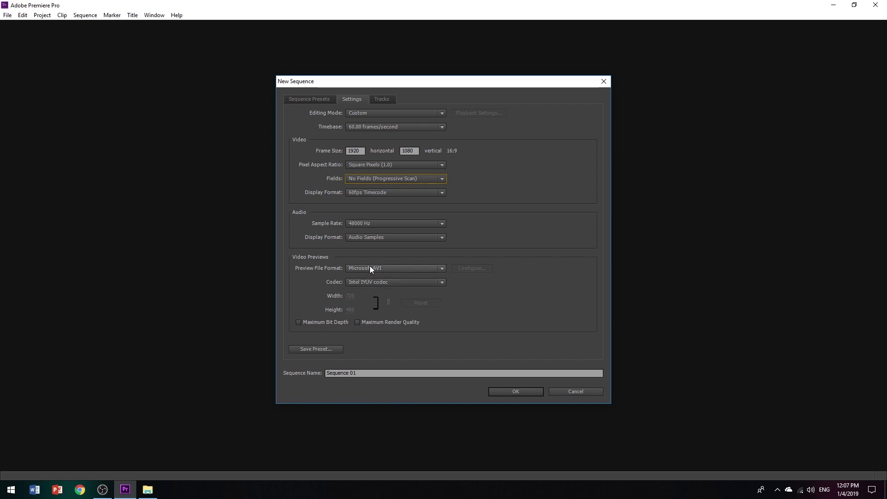
Step: Set the video preview codec to the first Intel IYUV codec entry and the preview width to 1920
left_click(379, 281)
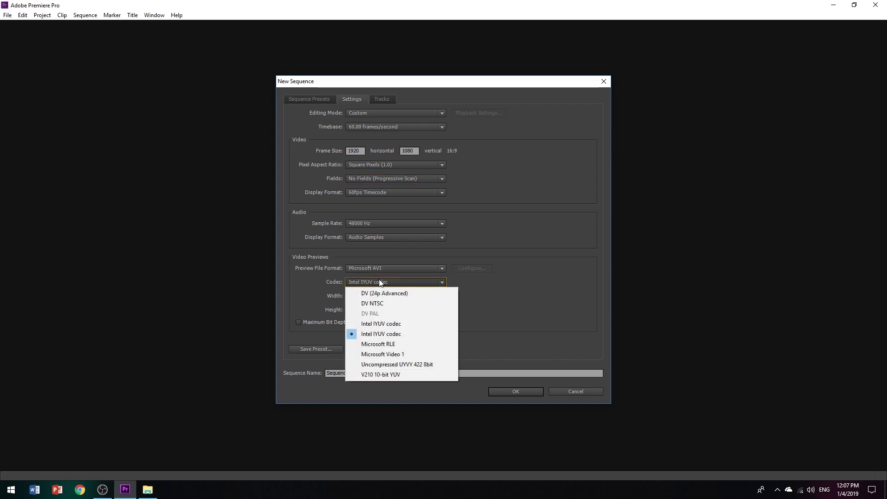
left_click(369, 324)
left_click(351, 296)
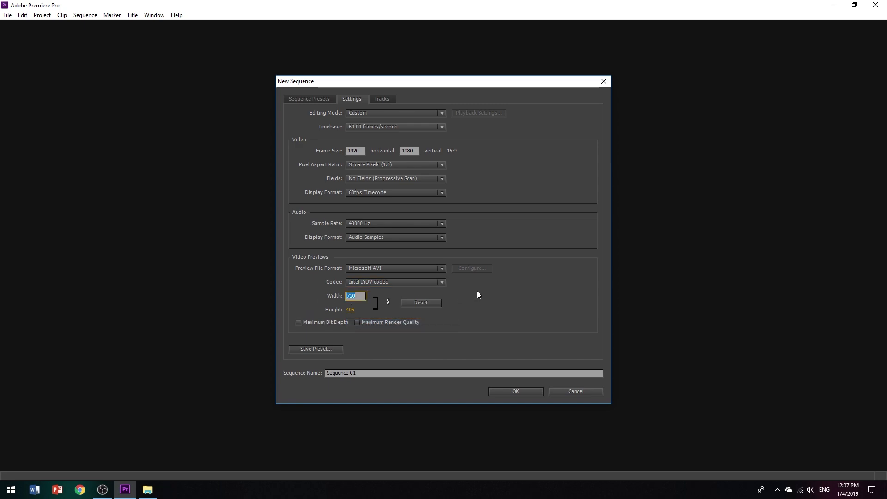
type("192")
key("Return")
left_click(334, 348)
left_click(447, 270)
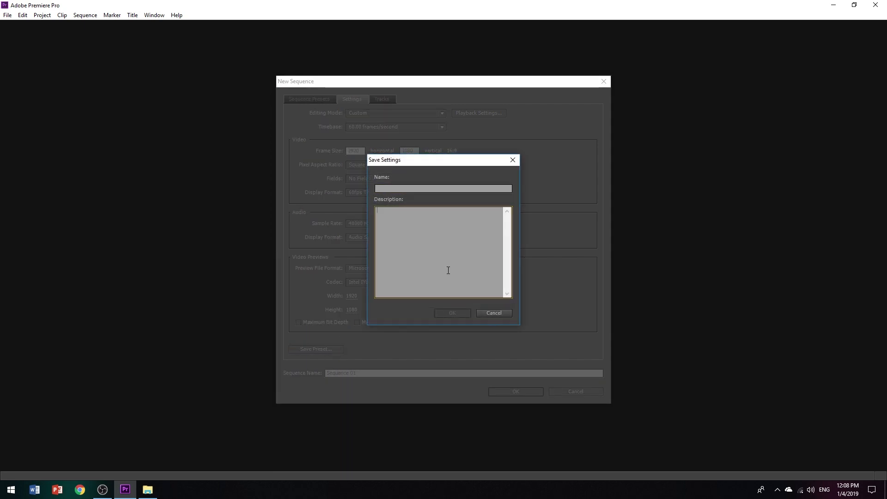
left_click(504, 313)
Step: Create Sequence 01 with the configured settings
left_click(518, 391)
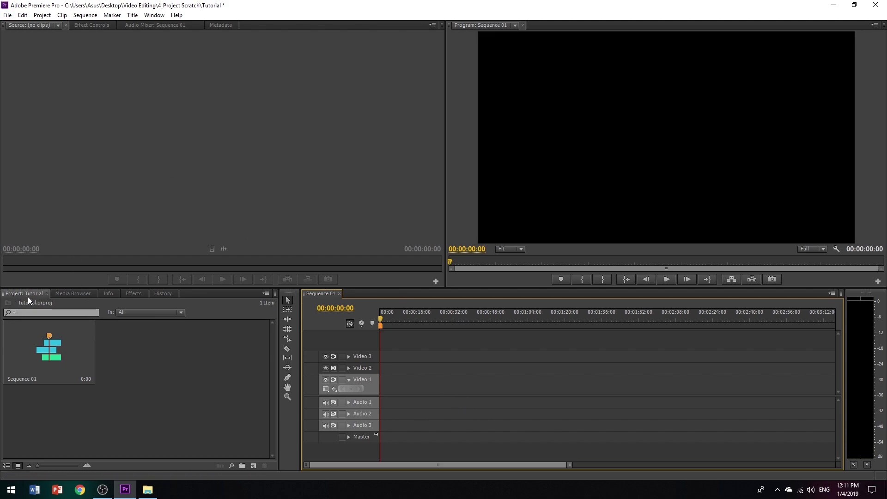
Step: Import the clip 20181225_143656 from the 1_Footage folder into the Tutorial project
left_click(148, 489)
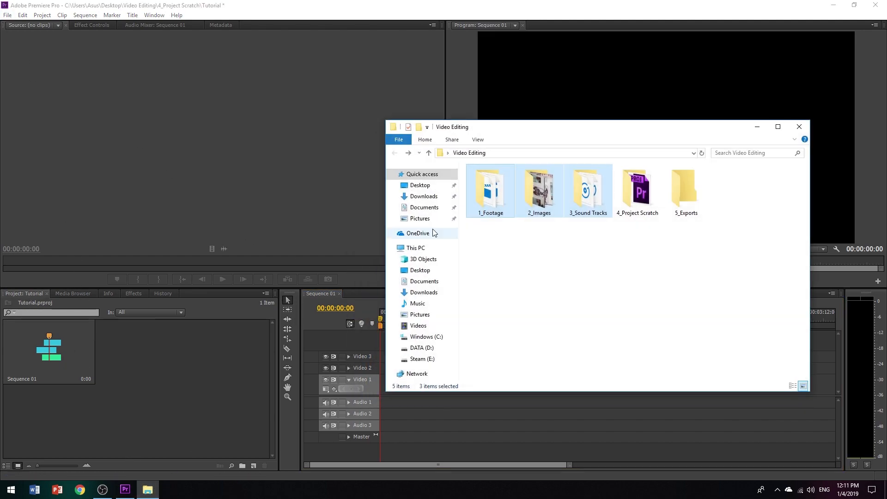
double_click(495, 195)
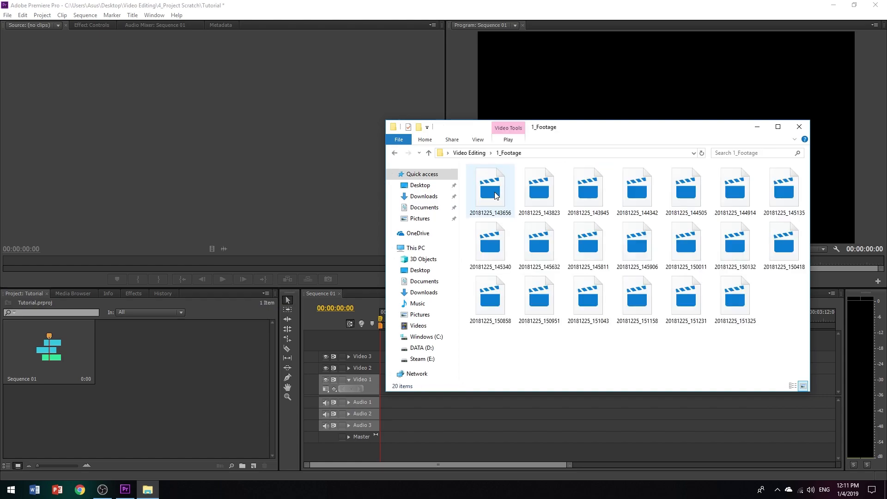
left_click_drag(494, 195, 154, 373)
Step: Import the 1_Footage, 2_Images and 3_Sound Tracks folders into the project as bins
key("alt+Left")
left_click_drag(594, 247, 218, 393)
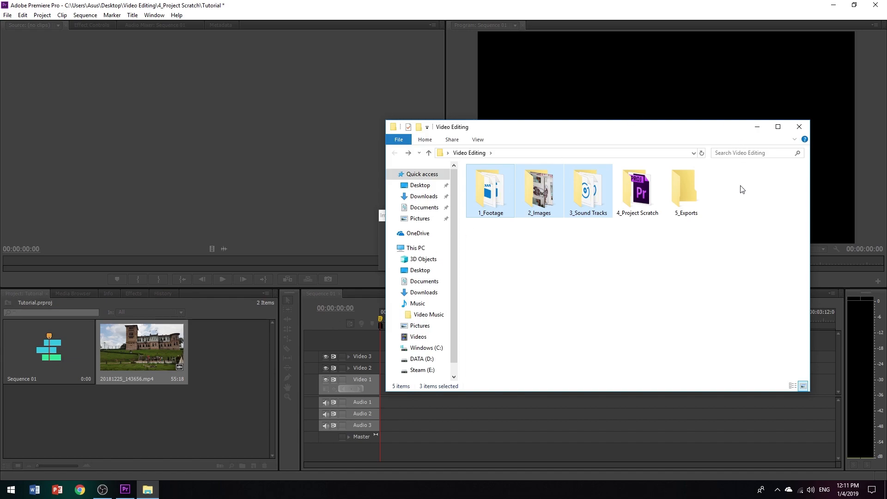
left_click(217, 434)
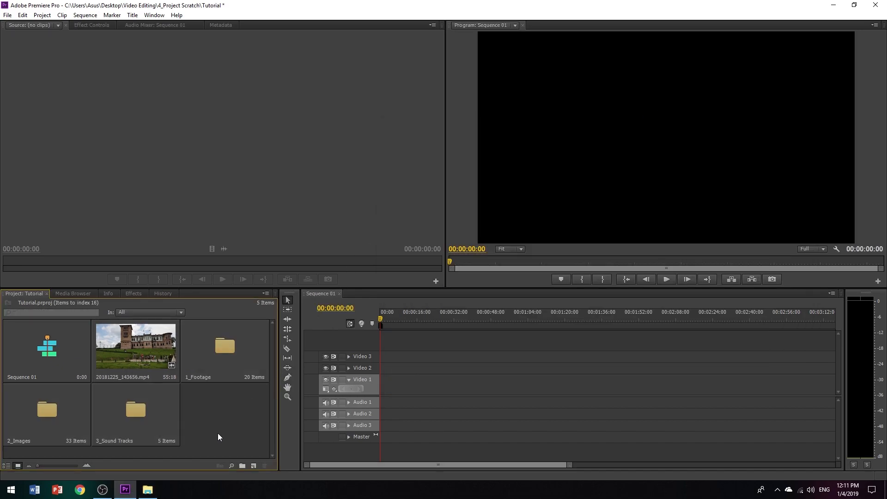
Step: Examine the drives available for browsing media and the information shown for the current sequence
left_click(72, 295)
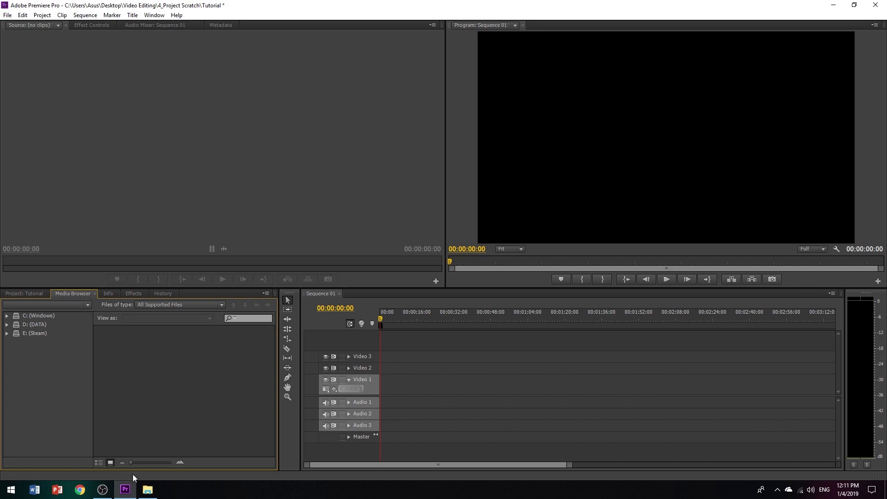
left_click(147, 489)
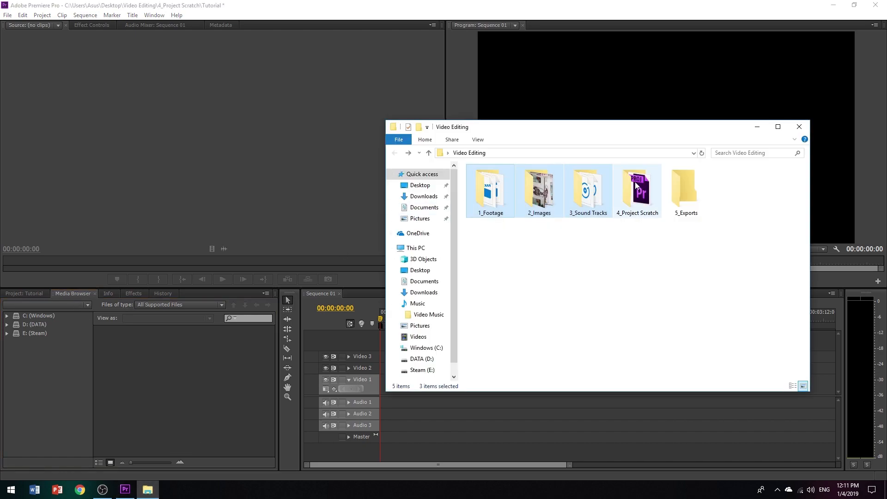
left_click(111, 296)
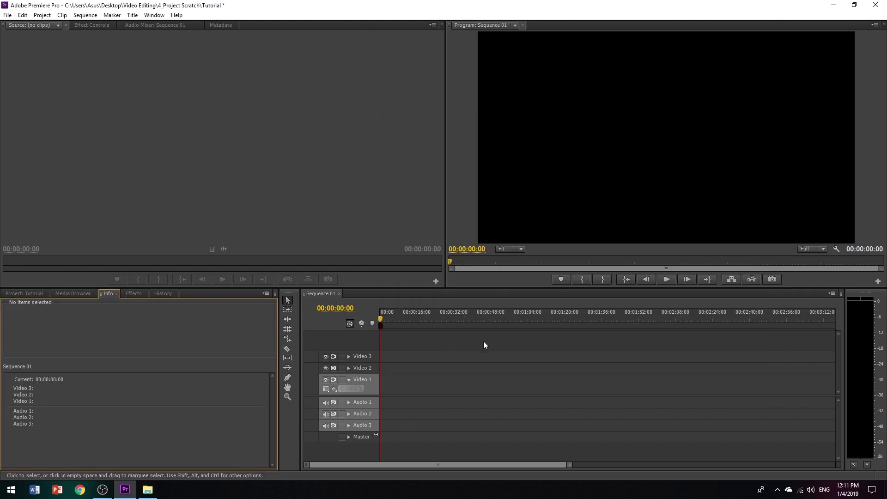
left_click_drag(412, 375, 683, 439)
left_click(96, 370)
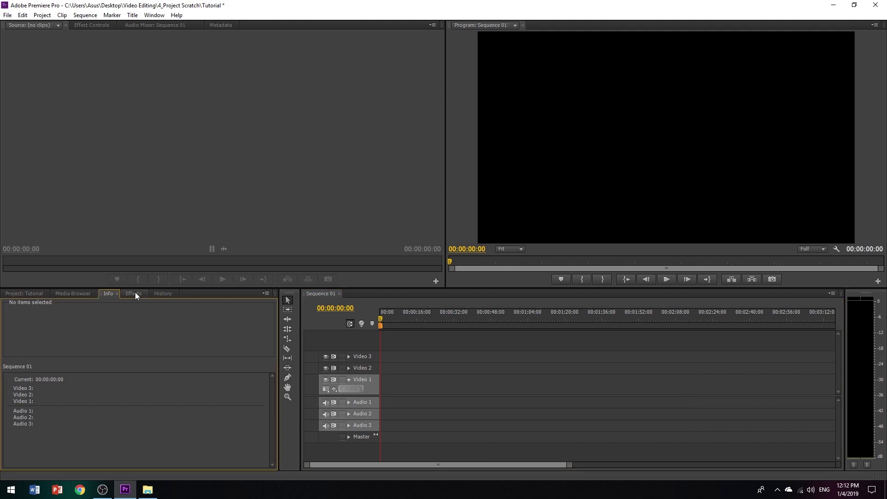
Step: Examine the available effect and transition categories and the project's history of actions
left_click(134, 294)
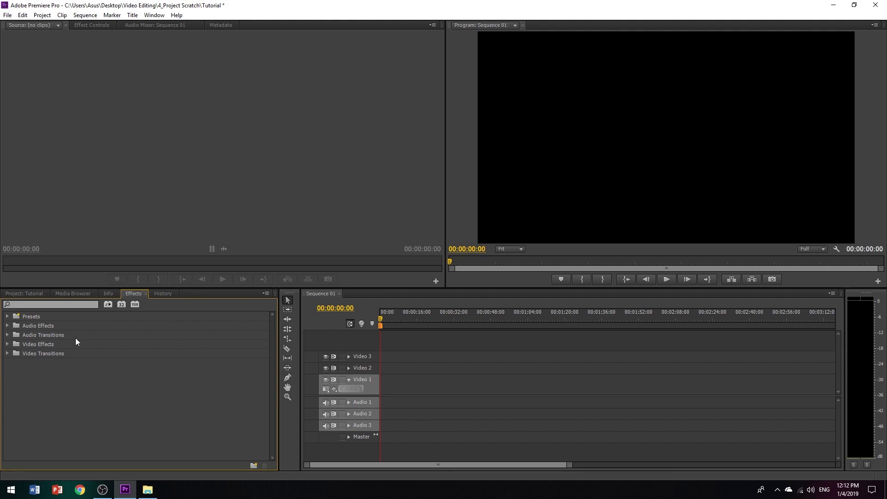
left_click(163, 294)
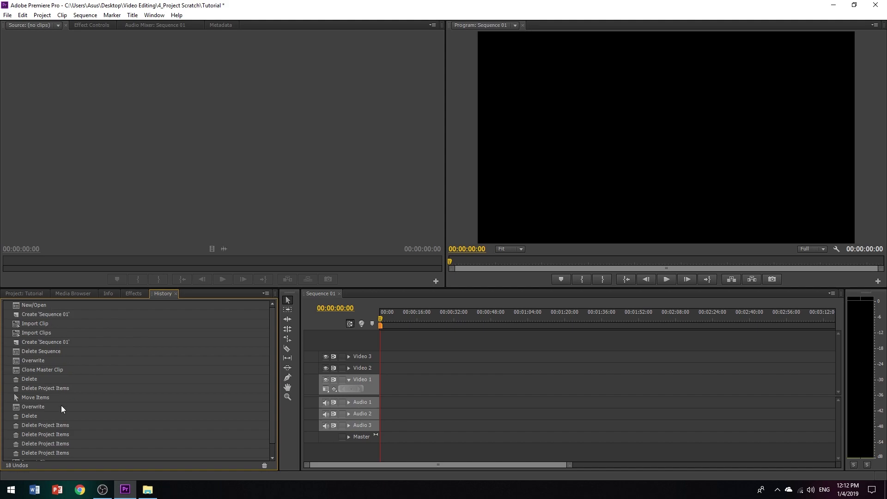
scroll(60, 406, "down", 1)
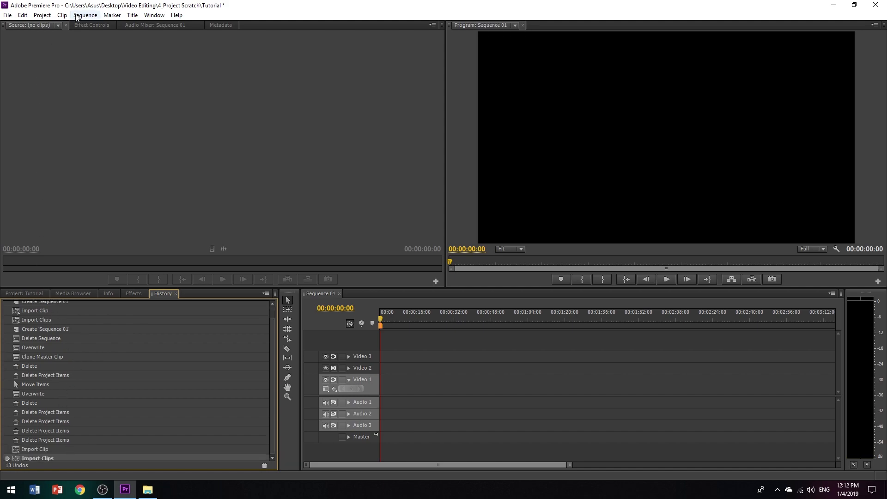
Step: Open the clip 20181225_143656.mp4 from the project in the Source monitor, scrub it slightly and play a short stretch
left_click(16, 293)
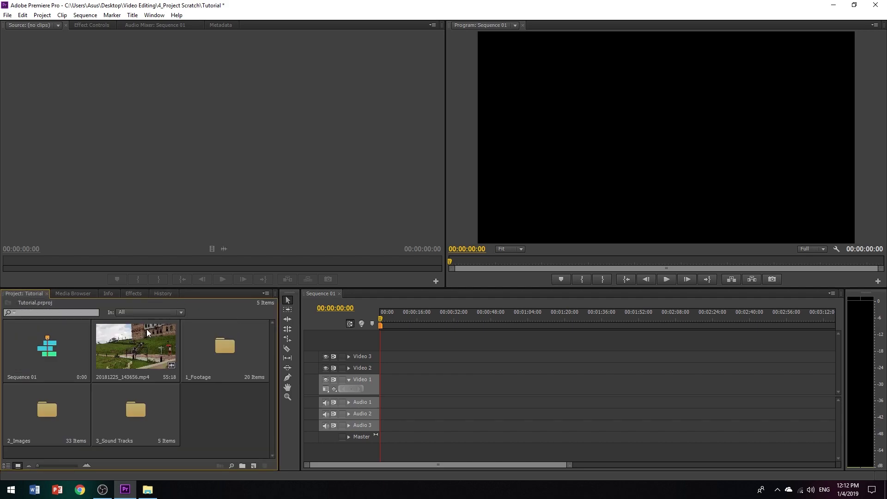
double_click(129, 338)
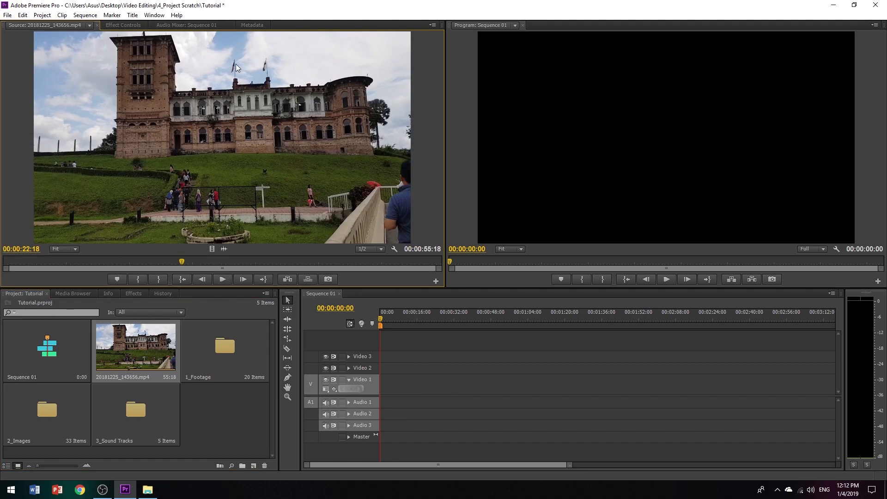
mouse_move(182, 263)
left_mouse_down()
mouse_move(190, 264)
mouse_move(160, 264)
mouse_move(180, 263)
left_mouse_up()
left_click(225, 281)
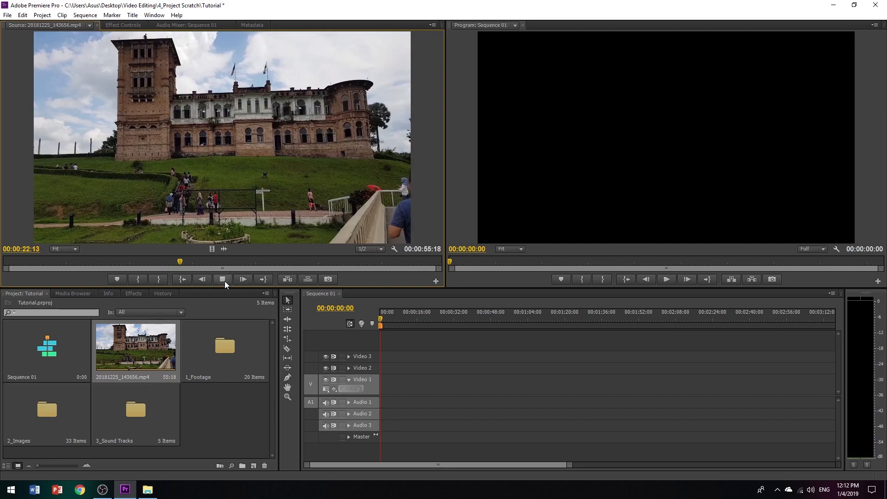
left_click(225, 281)
Step: Place the clip 20181225_145340.mp4 from the 1_Footage bin at the start of Video 1 and close the bin
double_click(209, 360)
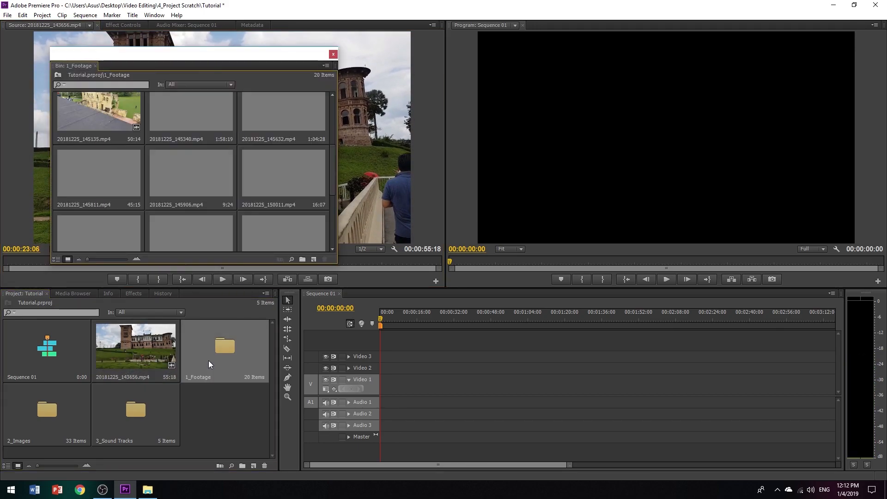
left_click_drag(205, 122, 382, 387)
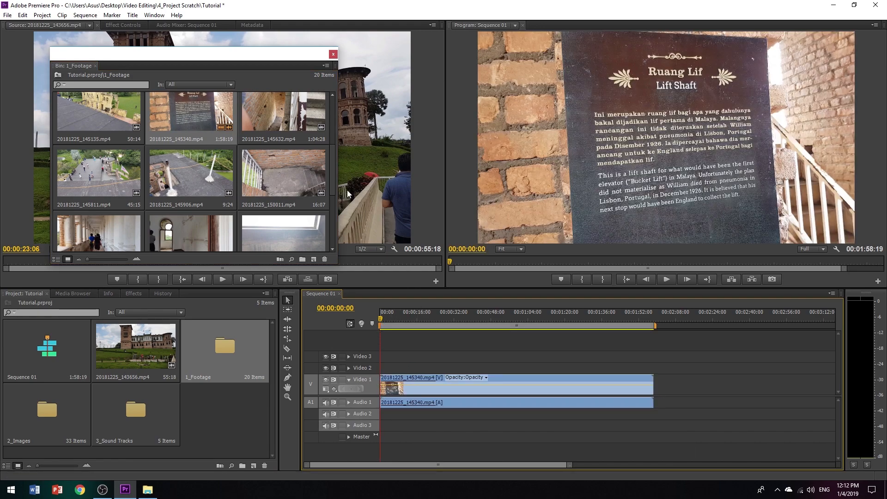
left_click(333, 54)
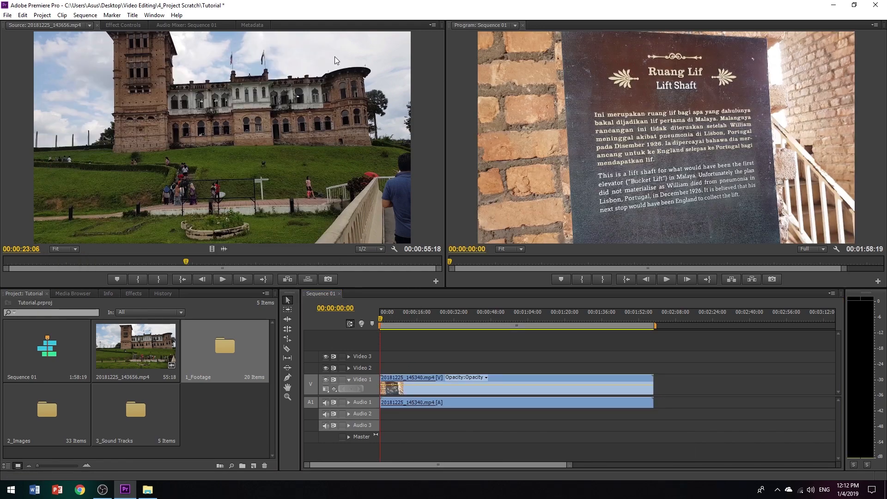
Step: Set the timeline clip's horizontal position to 796, scale to 98 and horizontal anchor point to 940 in its Motion effect
left_click(397, 382)
left_click(140, 25)
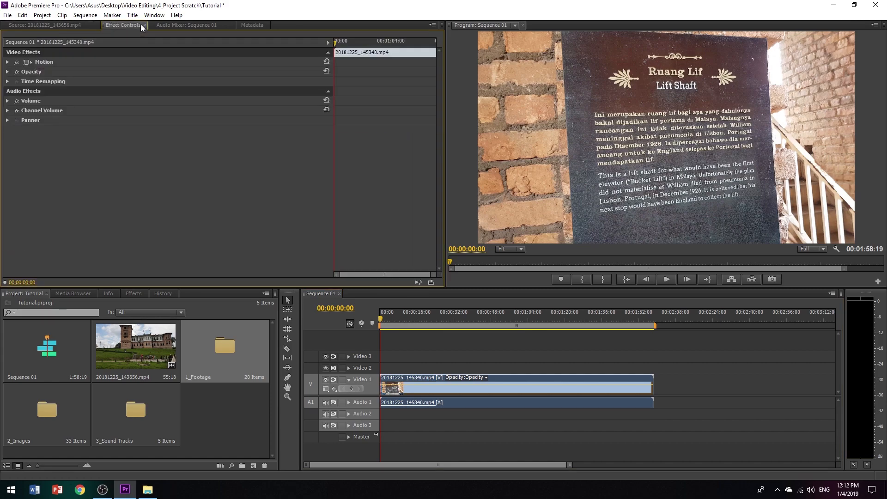
left_click(7, 62)
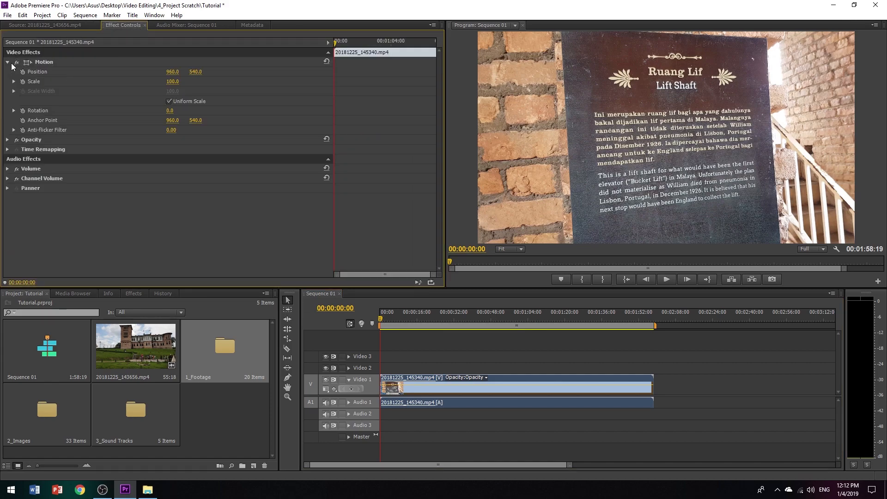
left_click_drag(171, 75, 86, 75)
mouse_move(170, 71)
left_mouse_down()
mouse_move(181, 84)
mouse_move(164, 83)
mouse_move(171, 84)
left_mouse_up()
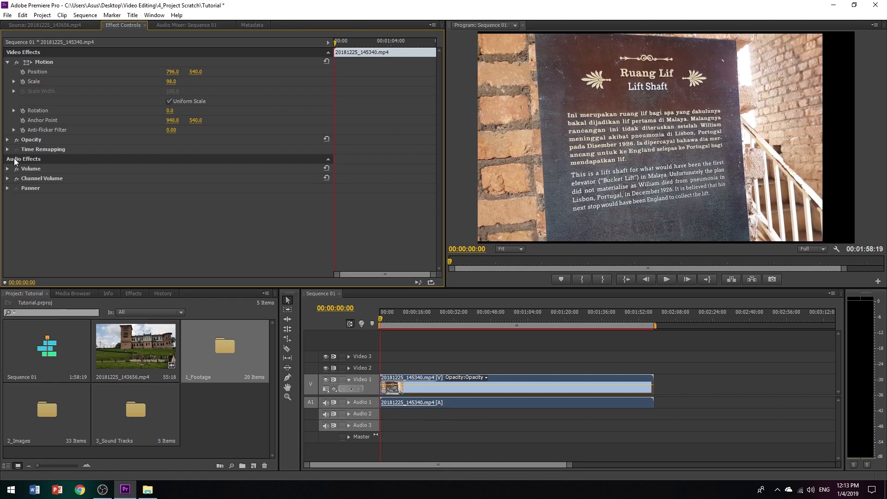
Step: Show the clip's volume settings and set the mixer levels to -1.3 for Audio 1, 0.9 for Audio 2 and 2.1 for Audio 3
left_click(8, 170)
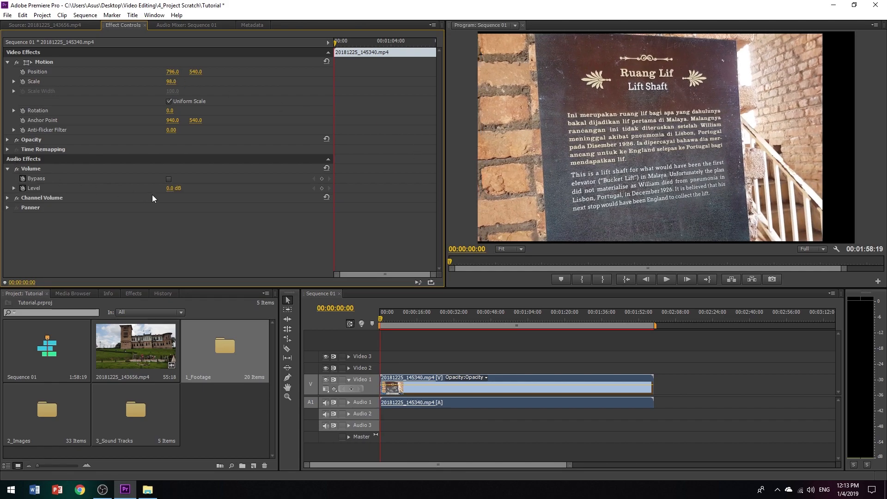
left_click(162, 24)
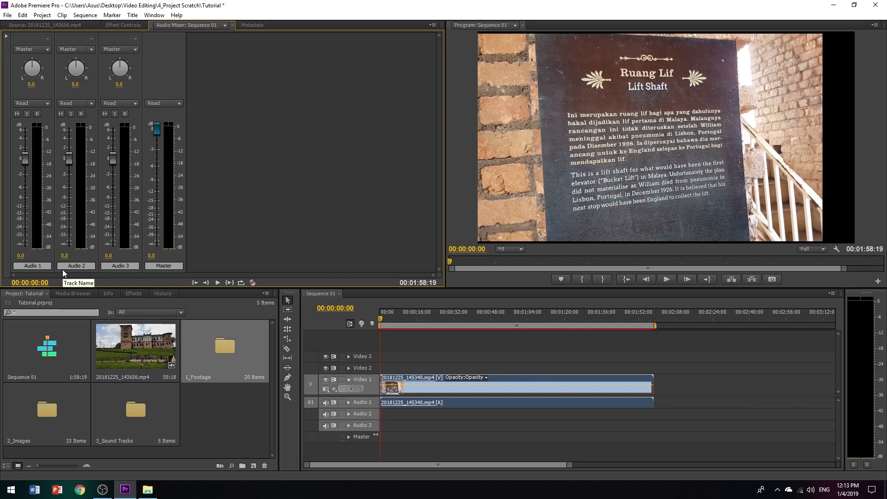
left_click_drag(26, 157, 158, 87)
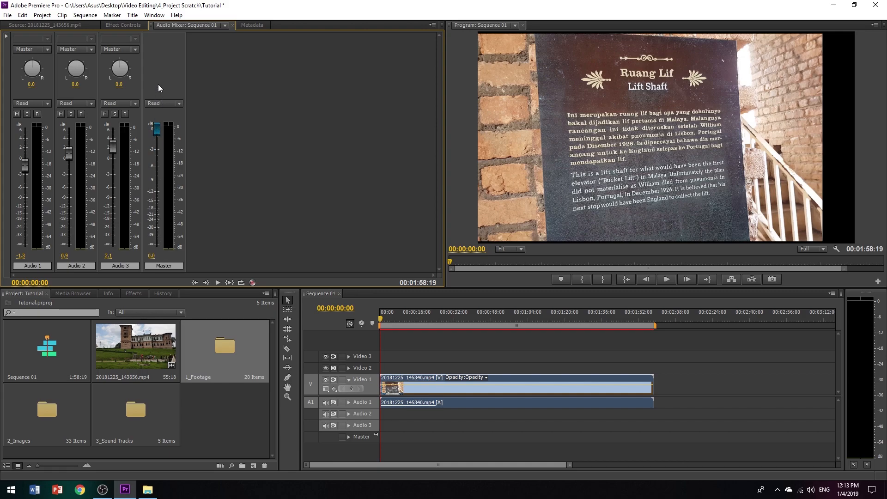
Step: Examine the metadata of the timeline clip and its picture in the Program monitor
left_click(247, 27)
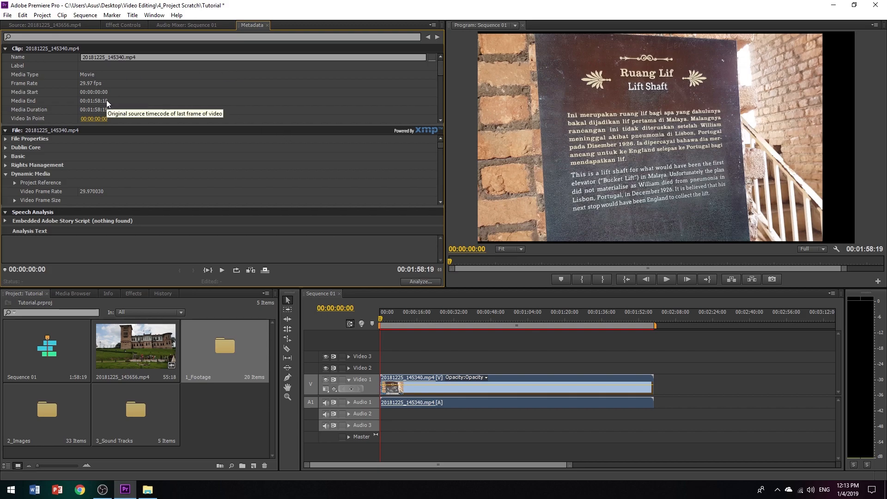
left_click(633, 153)
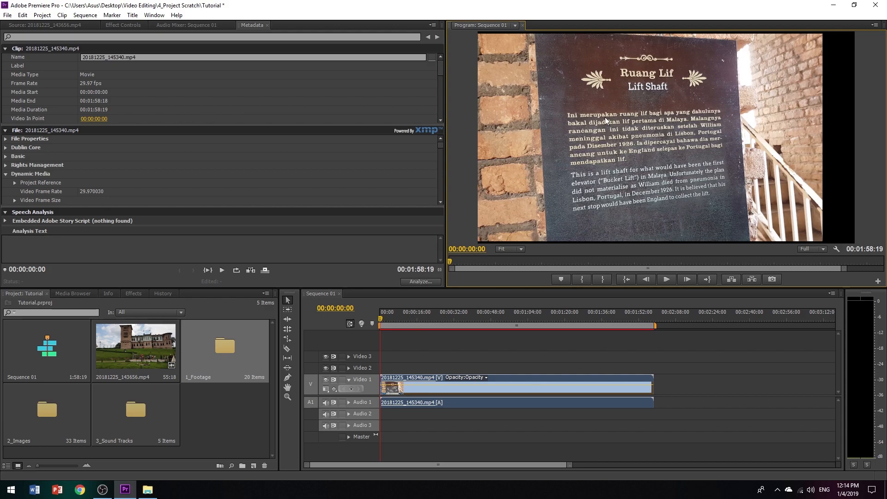